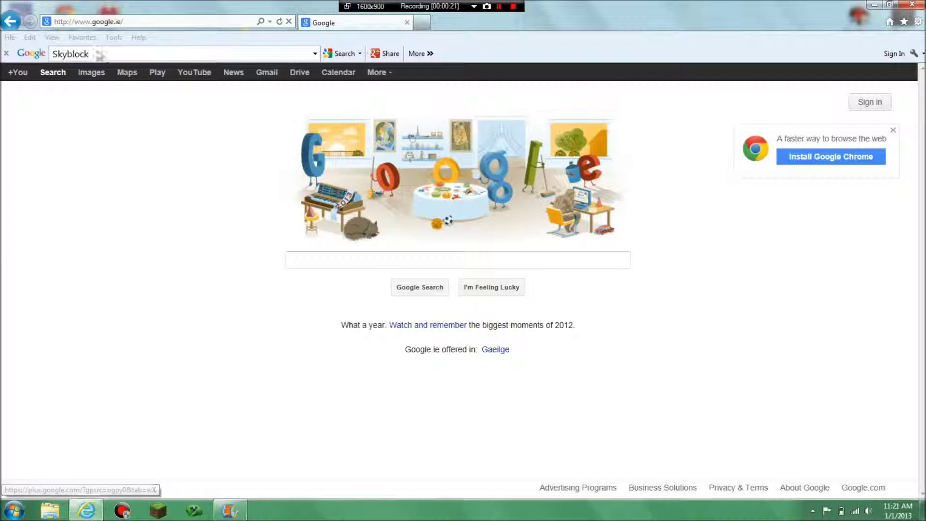
# - Google 'skyblock survival' and open the '[Surv] SkyBlock - Minecraft Forum' result
pyautogui.click(231, 54)
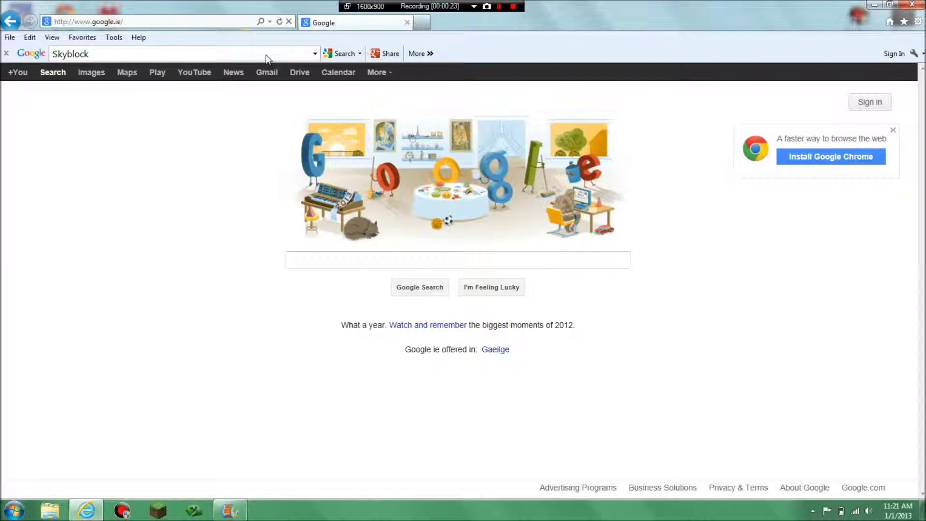
pyautogui.click(249, 55)
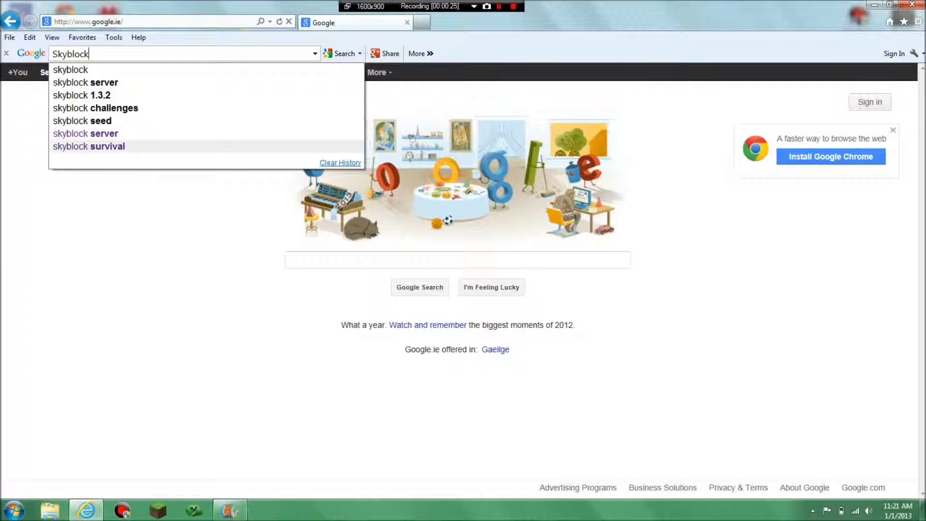
pyautogui.click(141, 147)
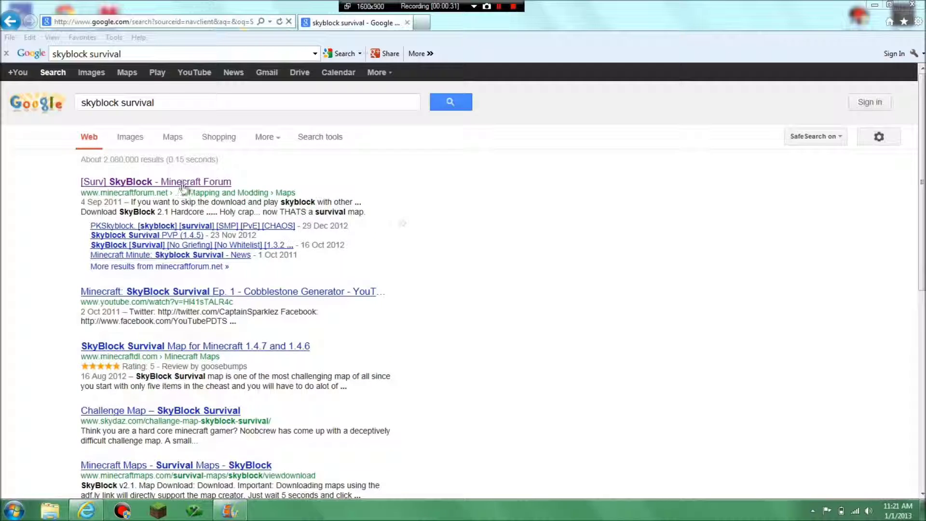
pyautogui.click(184, 182)
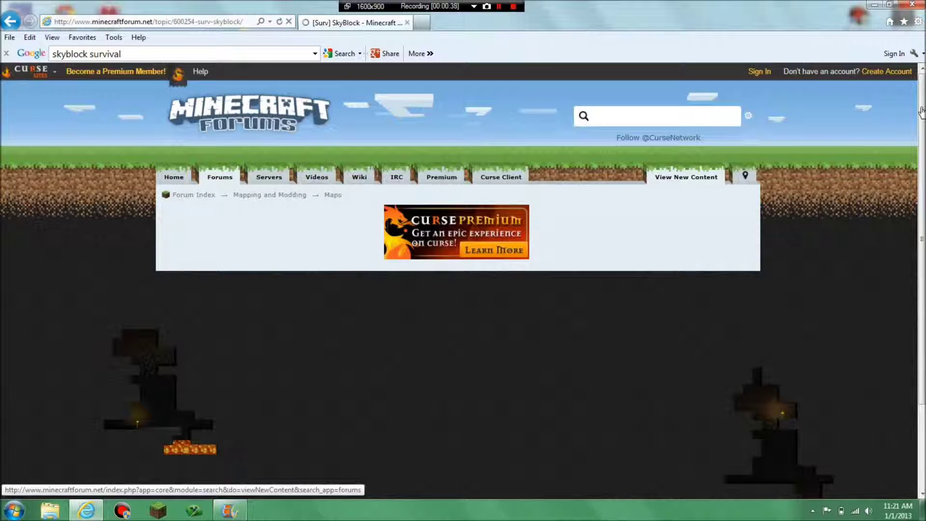
# - Scroll the SkyBlock thread down to the Download SkyBlock 2.1 and 2.1 Hardcore links
pyautogui.scroll(-7, 463, 279)
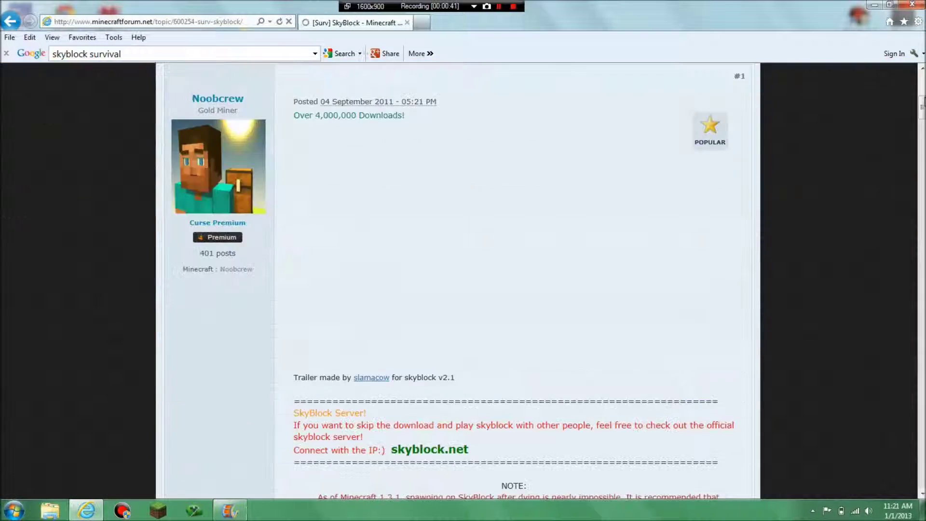
pyautogui.scroll(7, 463, 280)
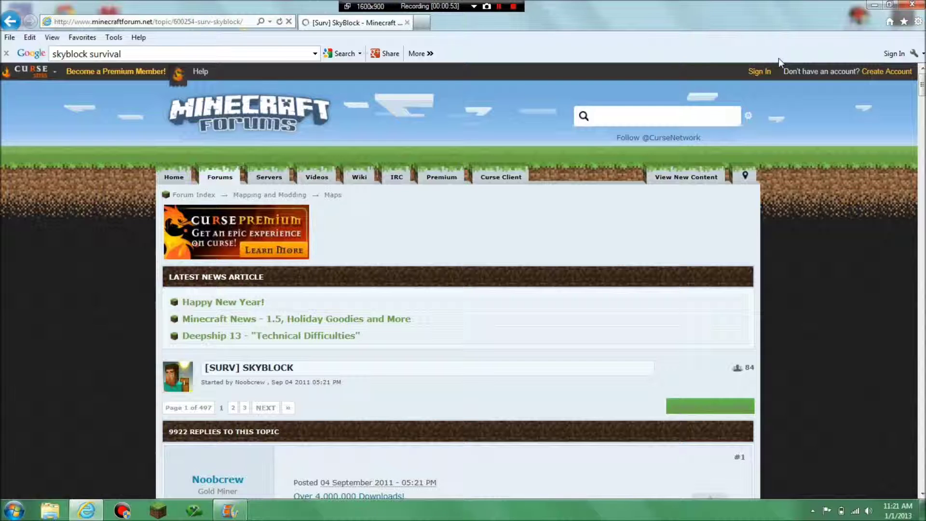
pyautogui.hotkey('alt', 'Tab')
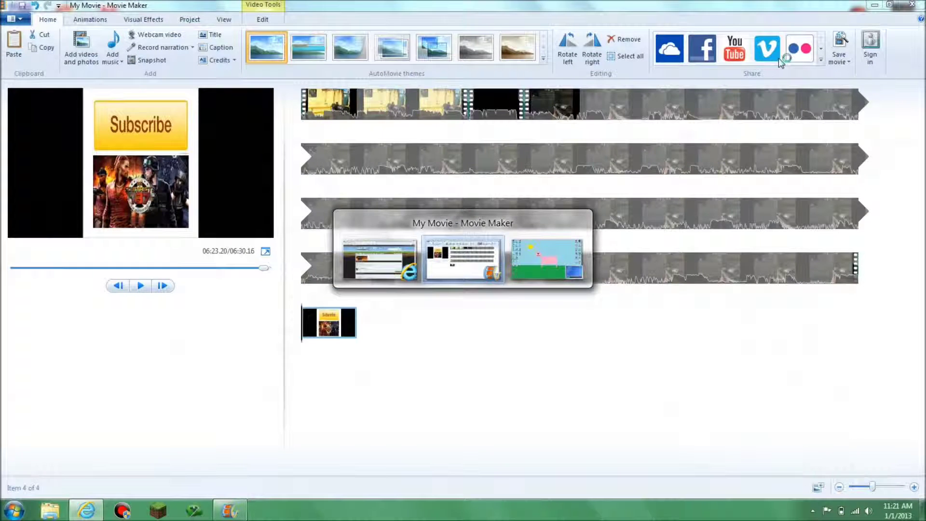
pyautogui.hotkey('alt', 'Tab')
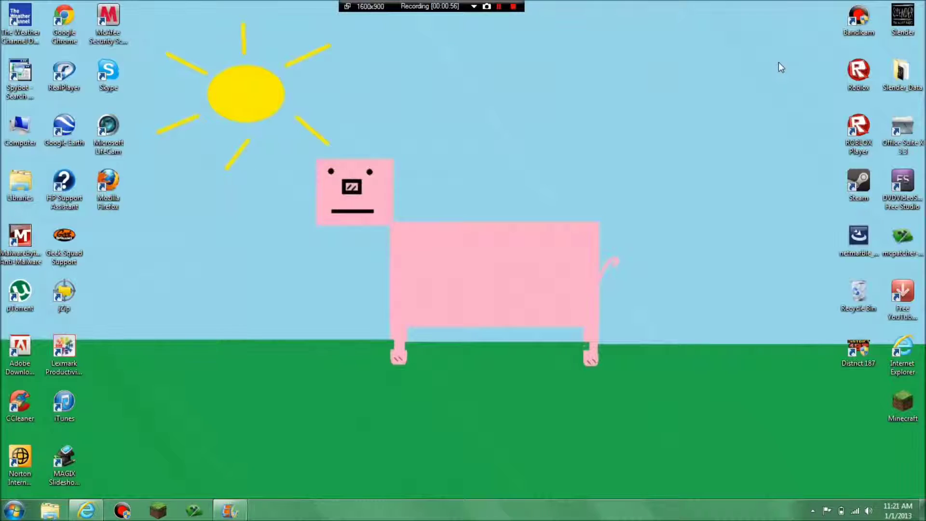
pyautogui.hotkey('alt', 'Tab')
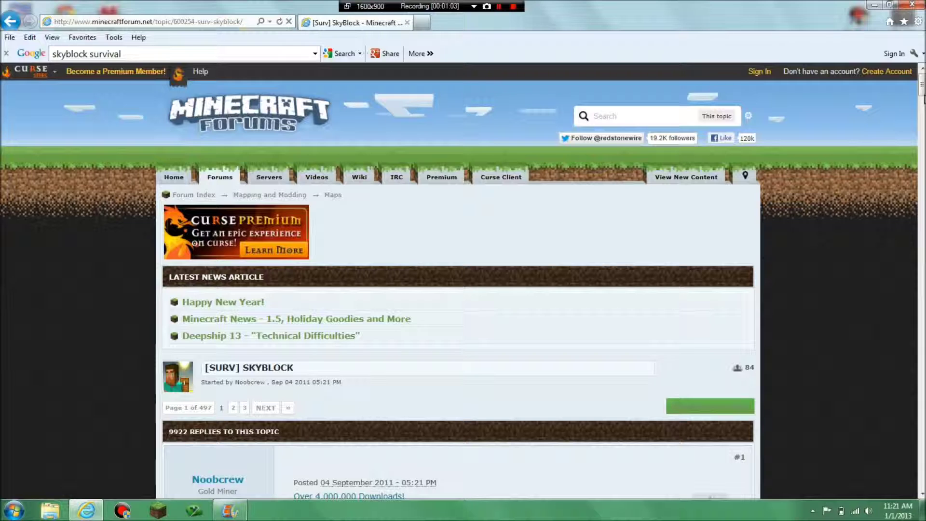
pyautogui.scroll(-3, 923, 99)
pyautogui.click(924, 114)
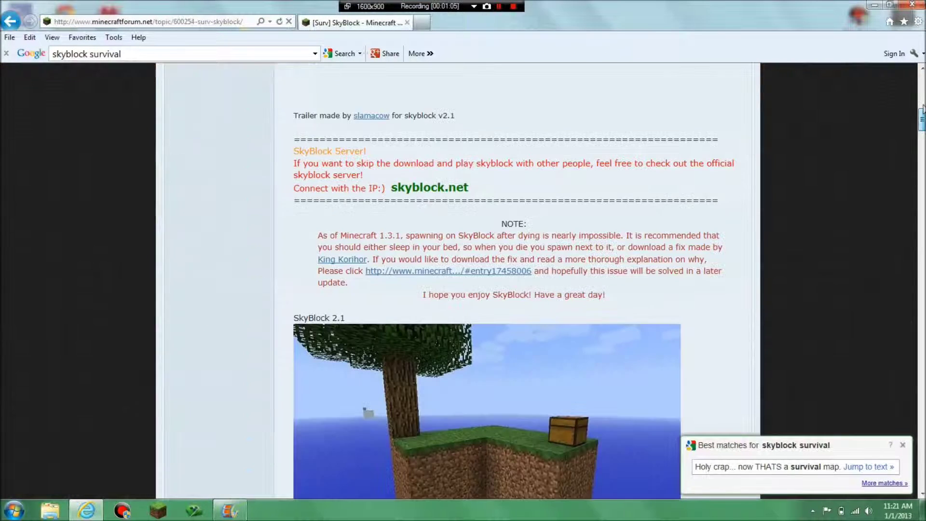
pyautogui.scroll(-5, 474, 186)
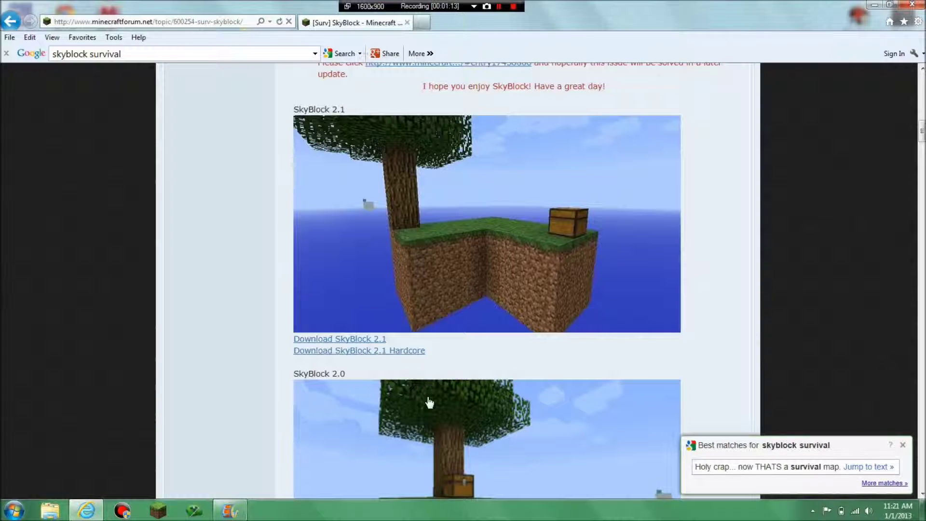
# - Follow Download SkyBlock 2.1, skip the adf.ly ad, and generate the SkyBlock2.1.zip link on uppit
pyautogui.click(374, 339)
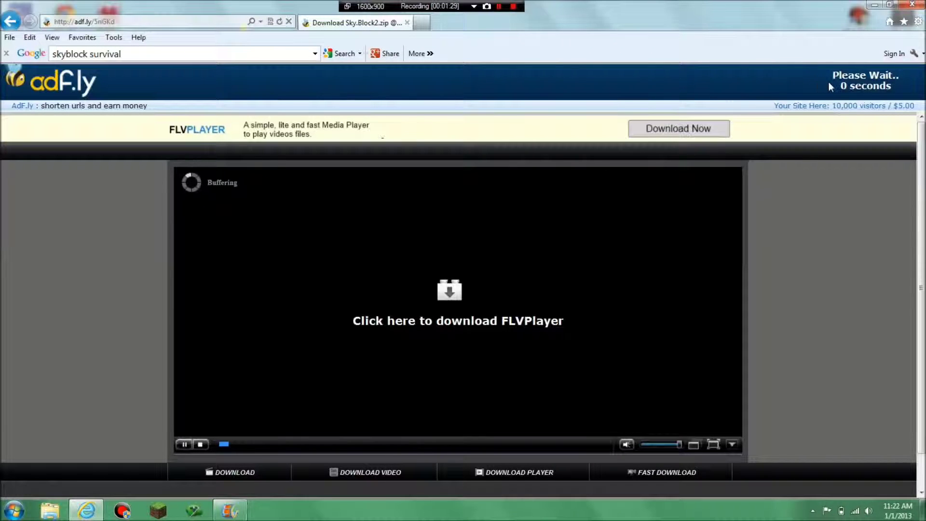
pyautogui.click(872, 86)
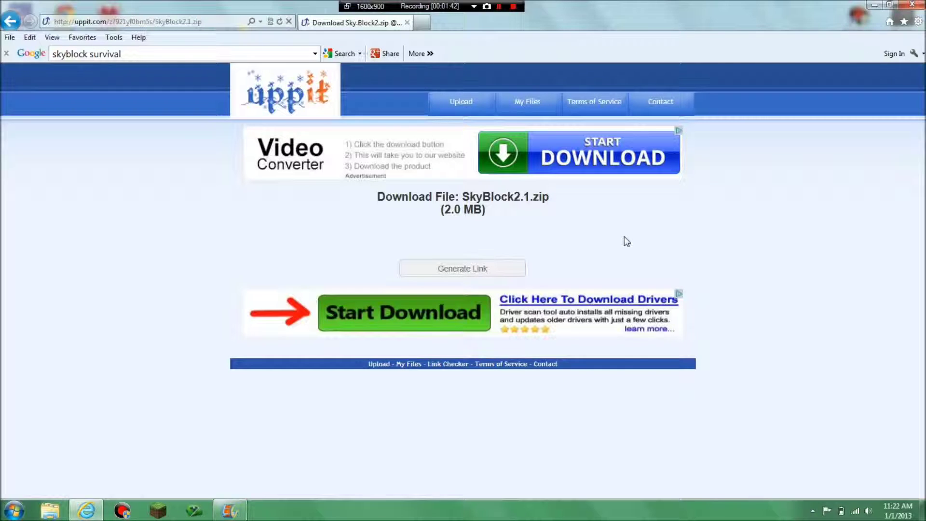
pyautogui.click(480, 268)
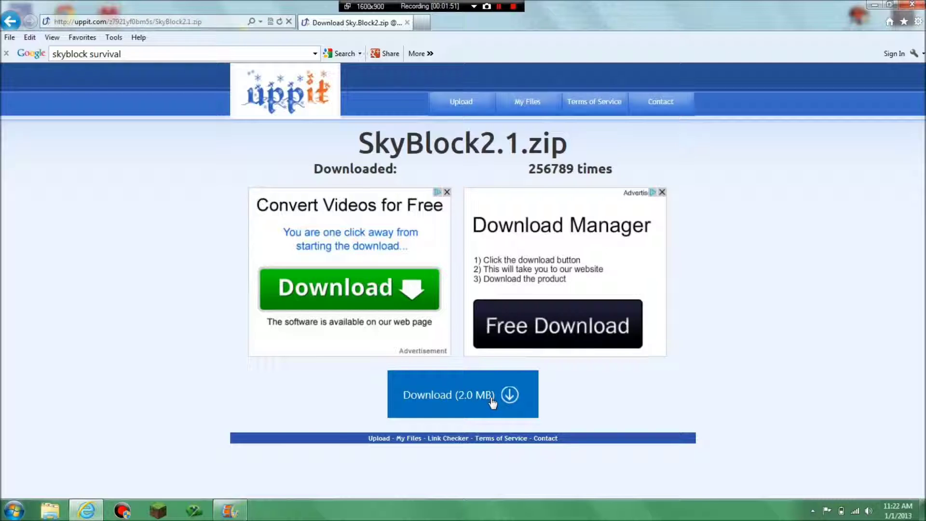
# - Save SkyBlock2.1.zip (2.0 MB) and open the Downloads folder containing it
pyautogui.click(482, 399)
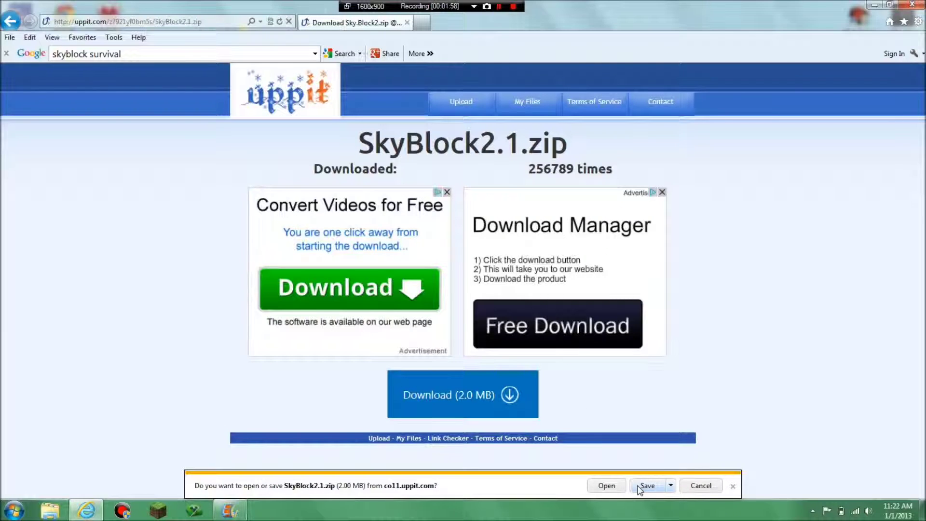
pyautogui.click(647, 485)
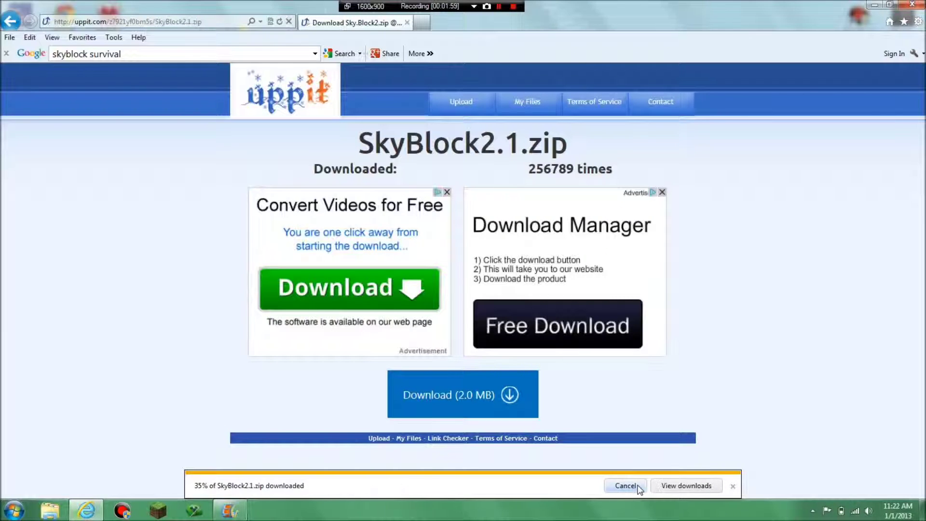
pyautogui.click(662, 486)
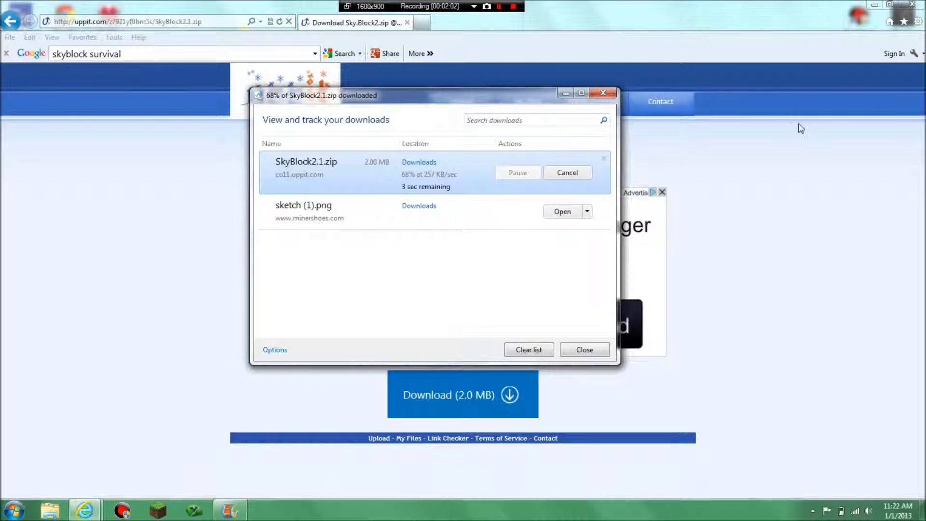
pyautogui.click(873, 6)
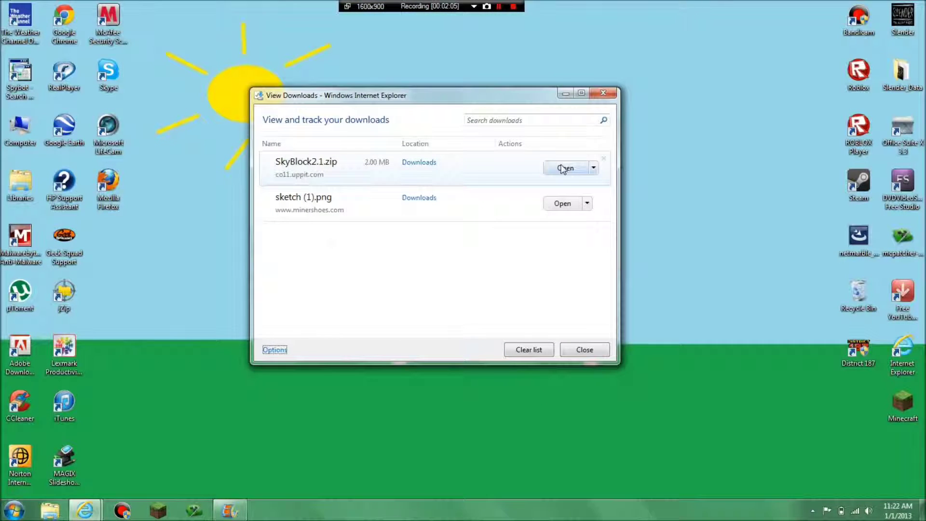
pyautogui.click(419, 162)
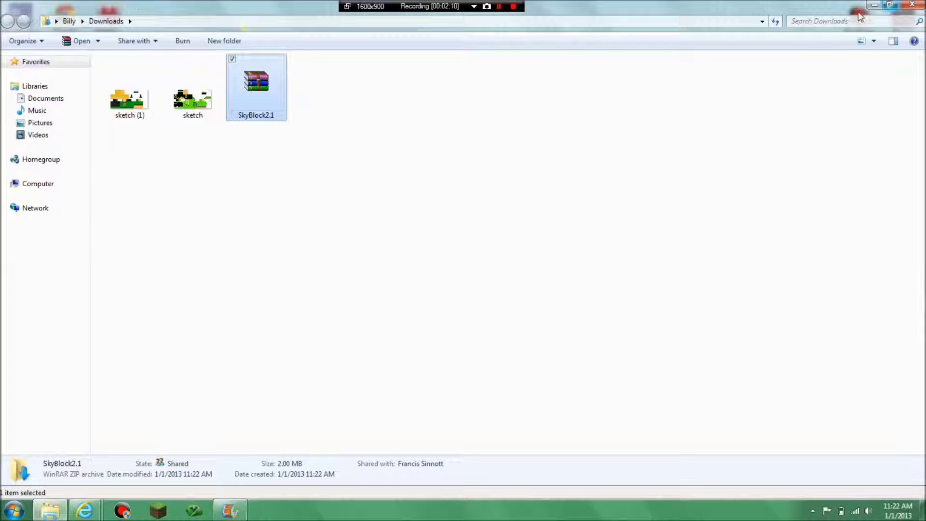
# - Restore and reposition the Downloads window, then open SkyBlock2.1.zip in WinRAR
pyautogui.click(889, 5)
pyautogui.moveTo(297, 160); pyautogui.dragTo(315, 36)
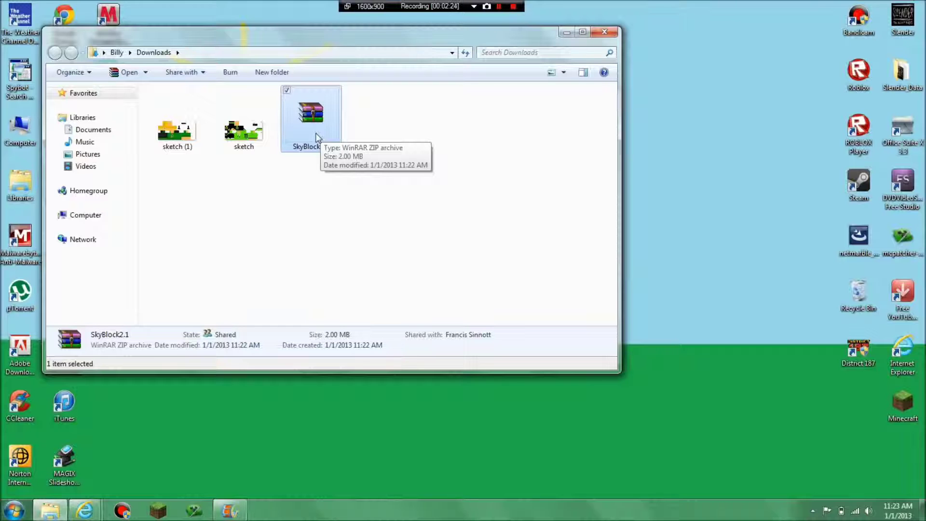
pyautogui.rightClick(317, 137)
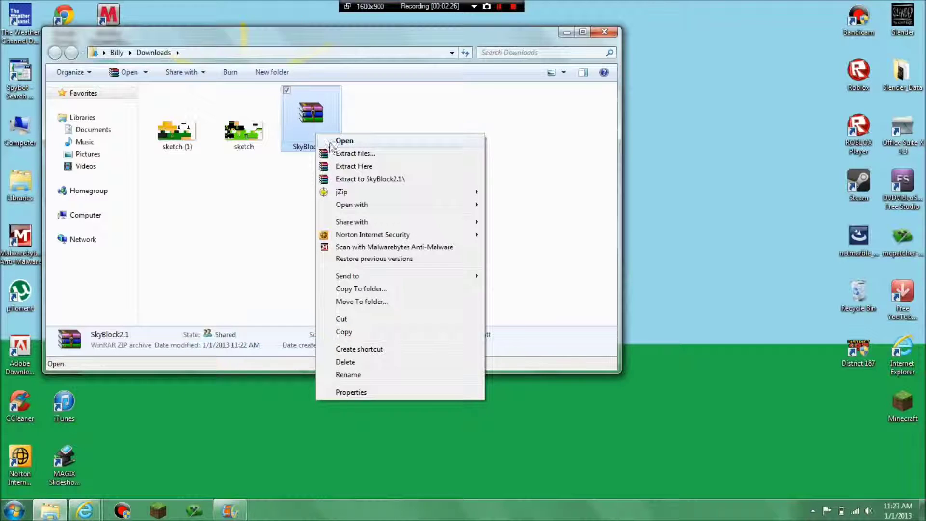
pyautogui.click(334, 142)
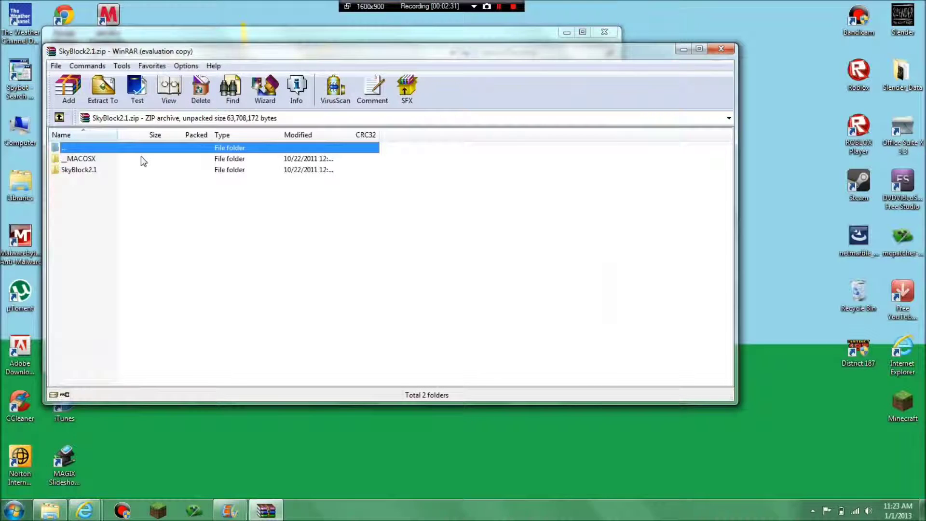
# - Drag the SkyBlock2.1 folder from WinRAR onto the desktop, then close WinRAR and Downloads
pyautogui.click(90, 161)
pyautogui.click(94, 172)
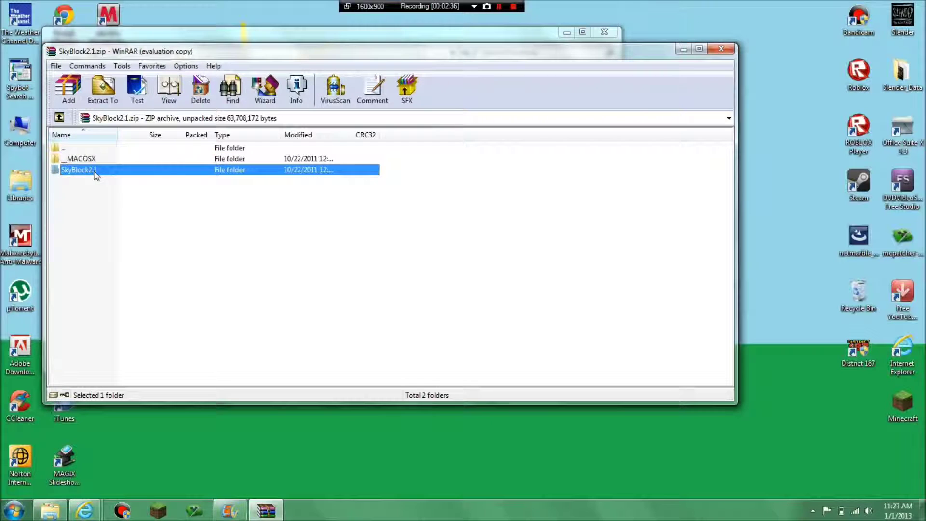
pyautogui.moveTo(95, 174); pyautogui.dragTo(784, 92)
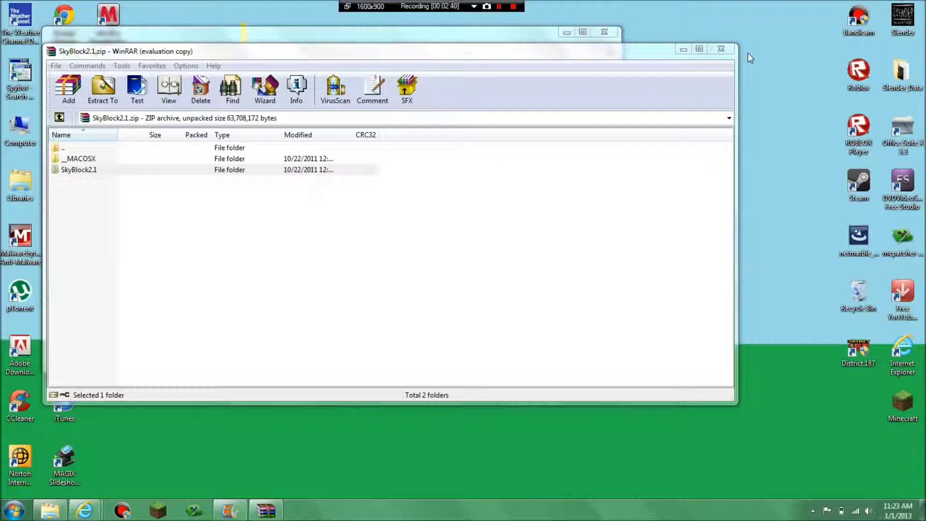
pyautogui.click(720, 49)
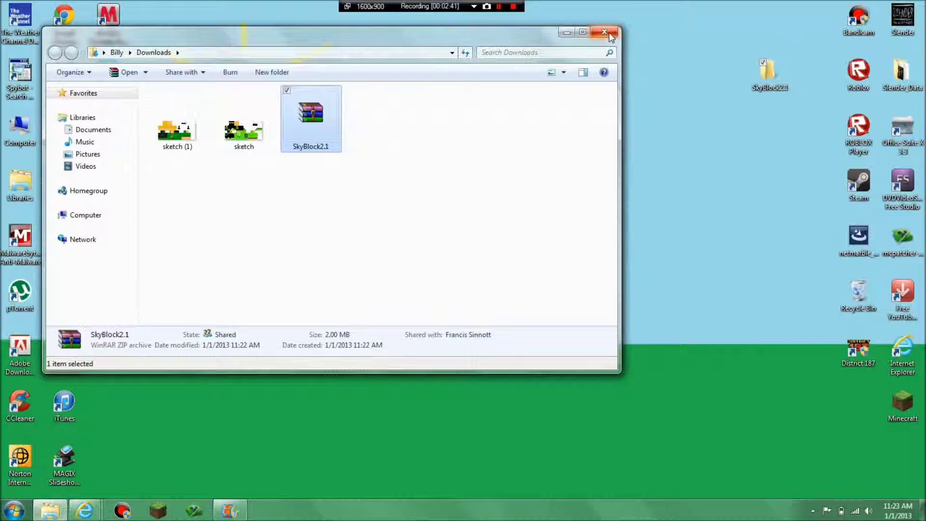
pyautogui.click(608, 34)
# - Close the browser's downloads list and open the Roaming folder via a %appdata% Start search
pyautogui.click(609, 93)
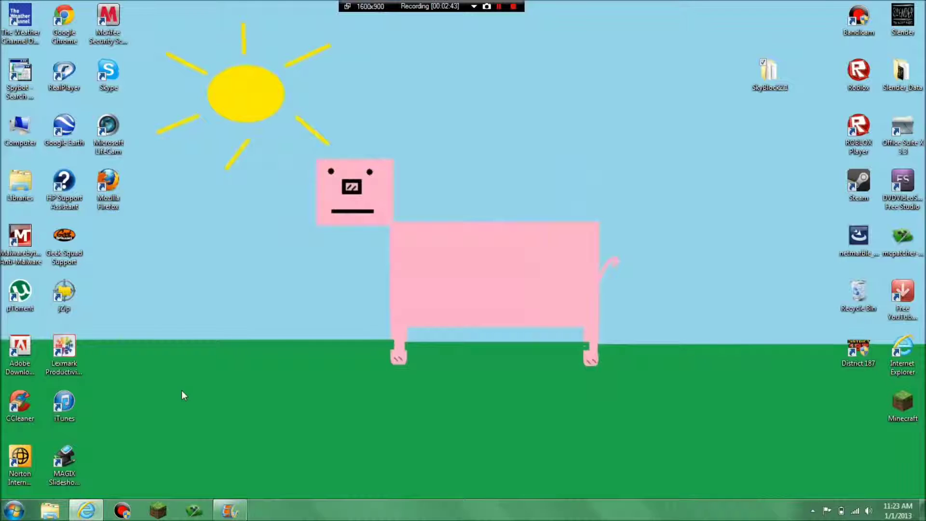
pyautogui.click(10, 512)
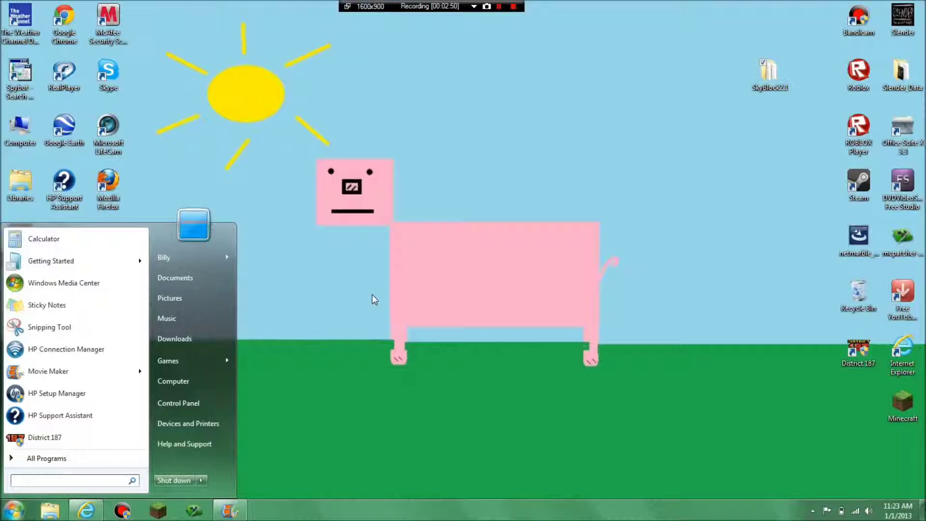
pyautogui.write('%')
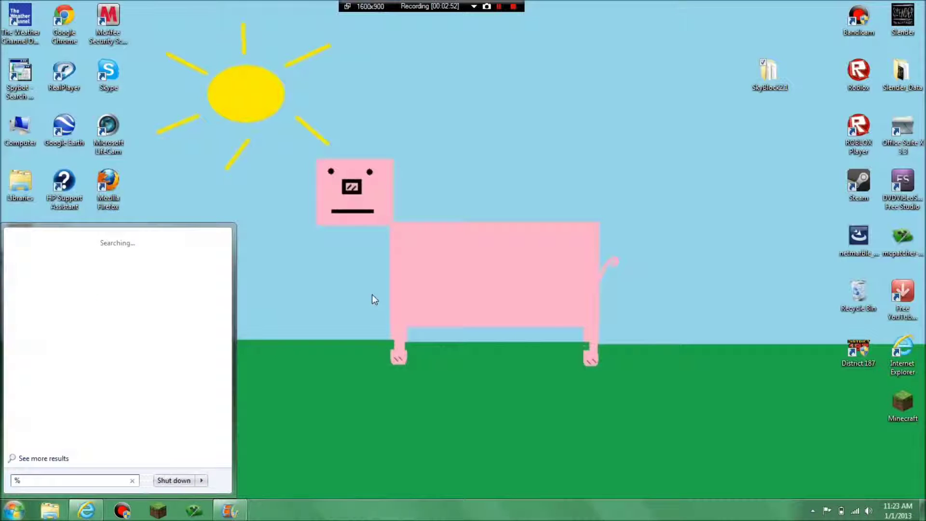
pyautogui.write('app')
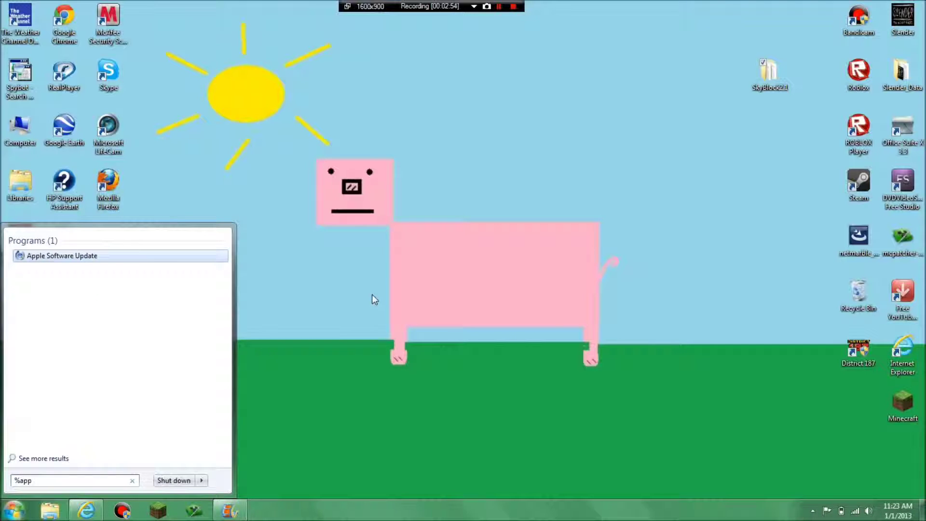
pyautogui.write('data')
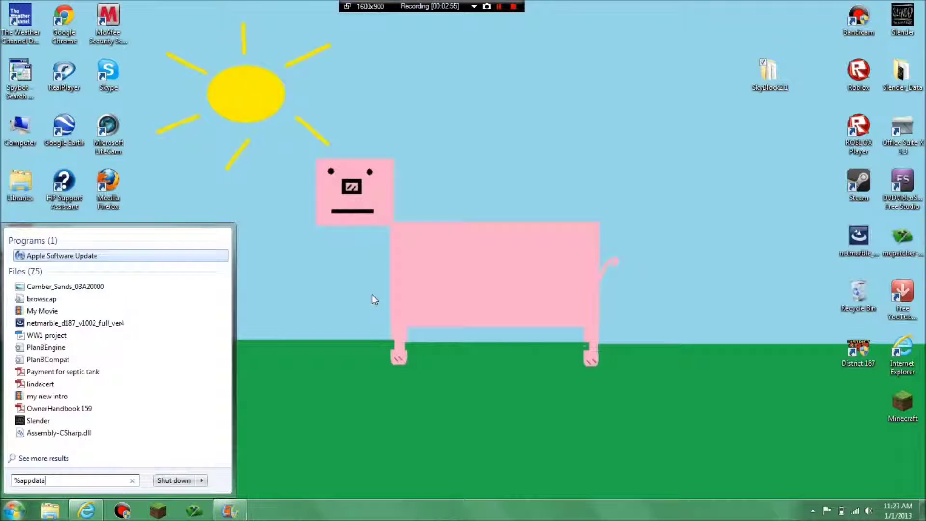
pyautogui.write('%')
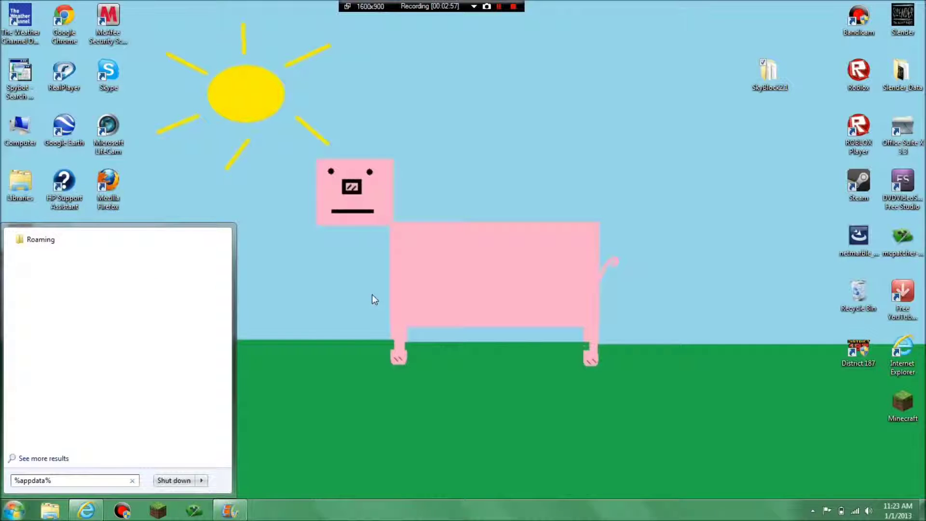
pyautogui.press('Return')
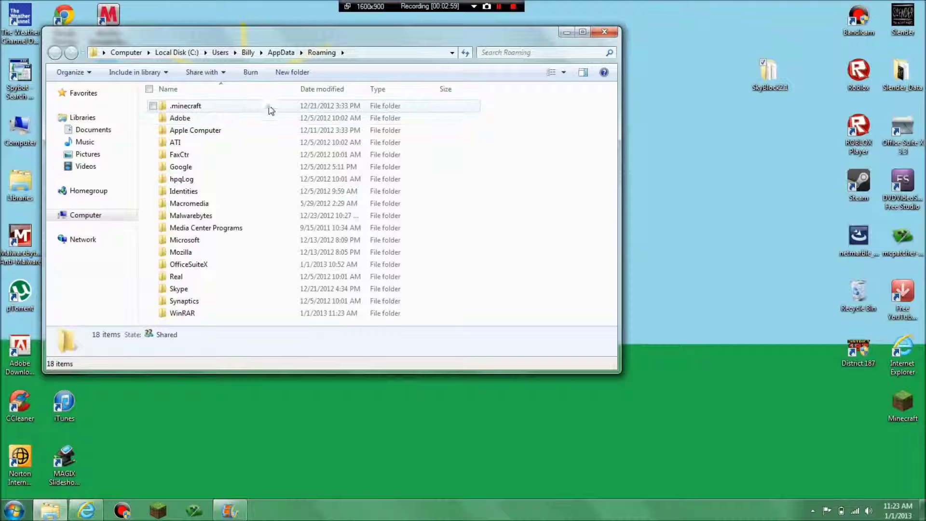
# - Drag the desktop SkyBlock2.1 folder into .minecraft\saves, then close the window
pyautogui.doubleClick(229, 110)
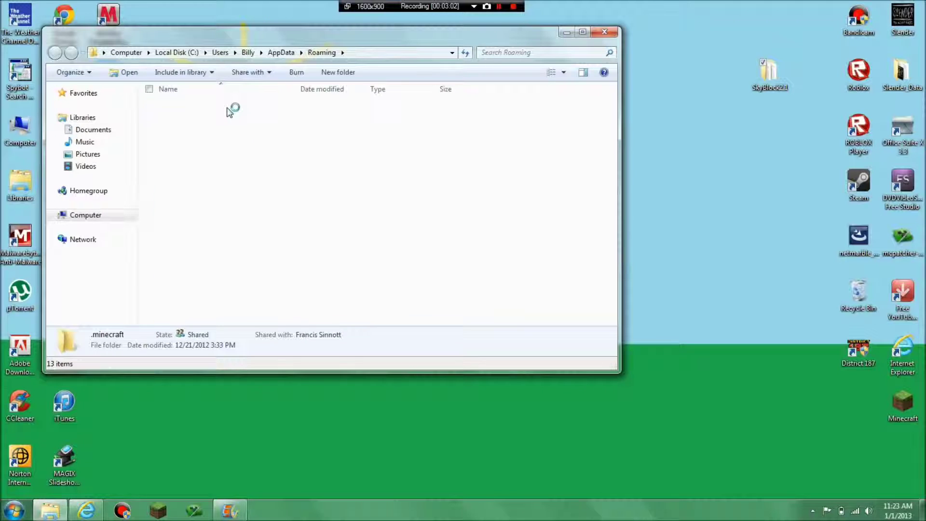
pyautogui.click(203, 160)
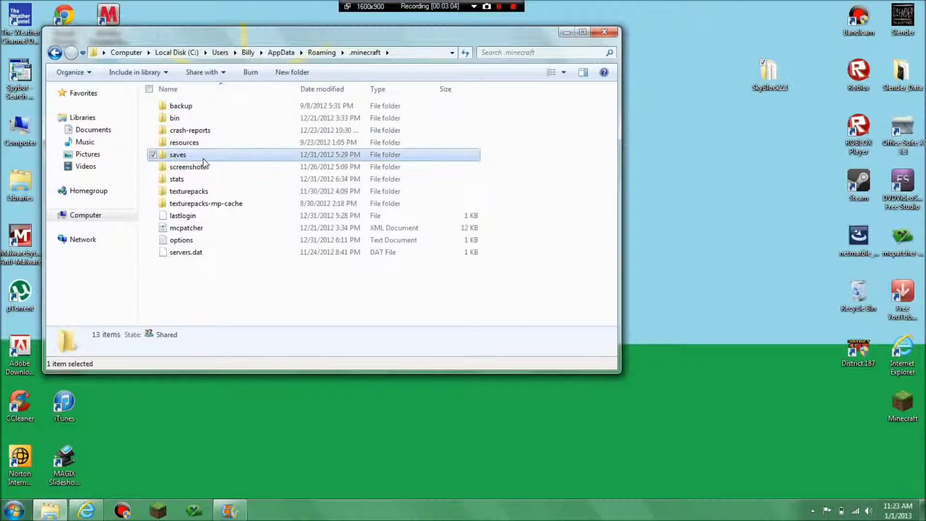
pyautogui.doubleClick(204, 160)
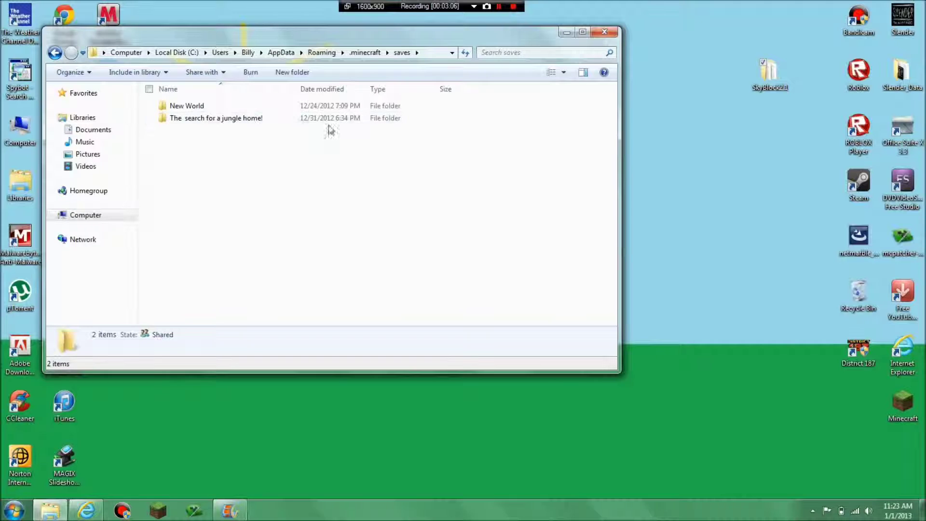
pyautogui.moveTo(780, 77); pyautogui.dragTo(467, 217)
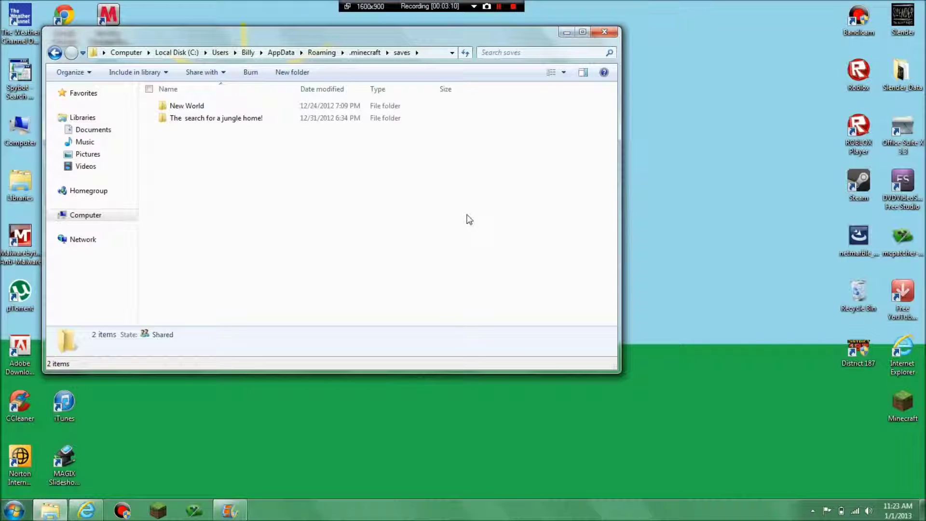
pyautogui.click(605, 32)
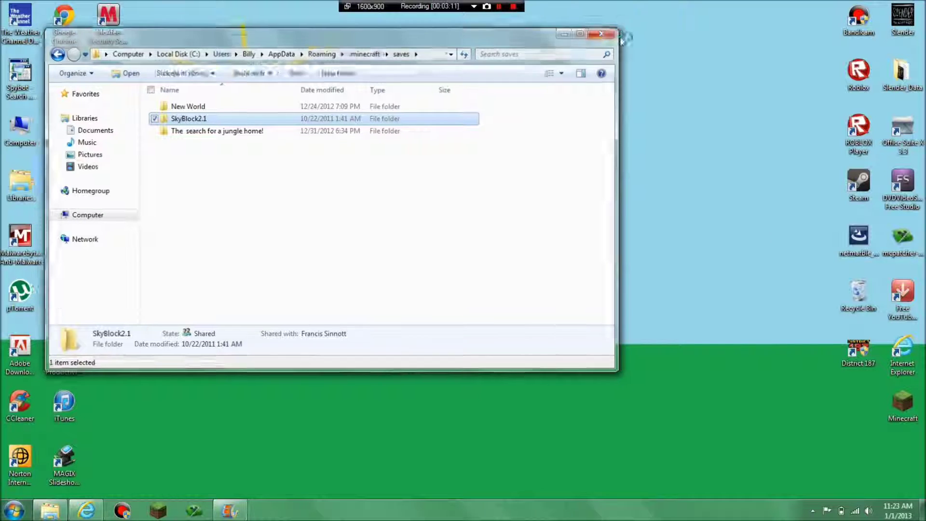